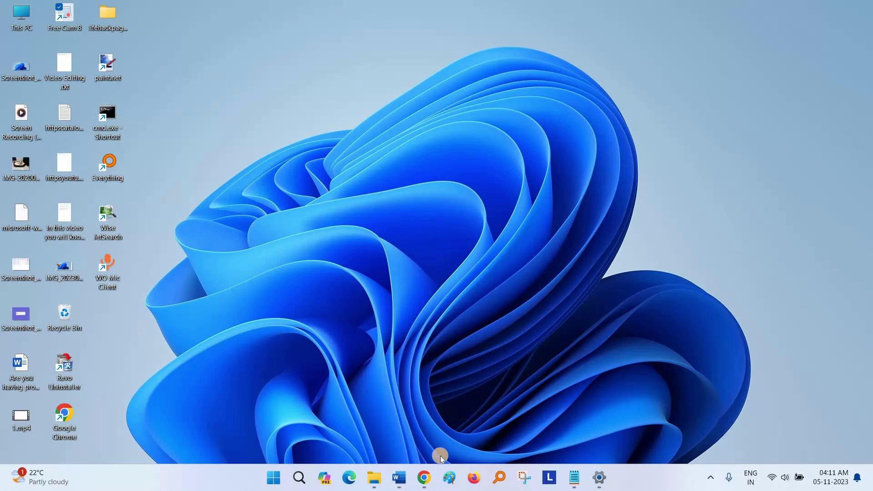
# Open Paint, confirm version 11.2309.28.0 on its Settings page, then bring up the Start menu
pyautogui.click(450, 487)
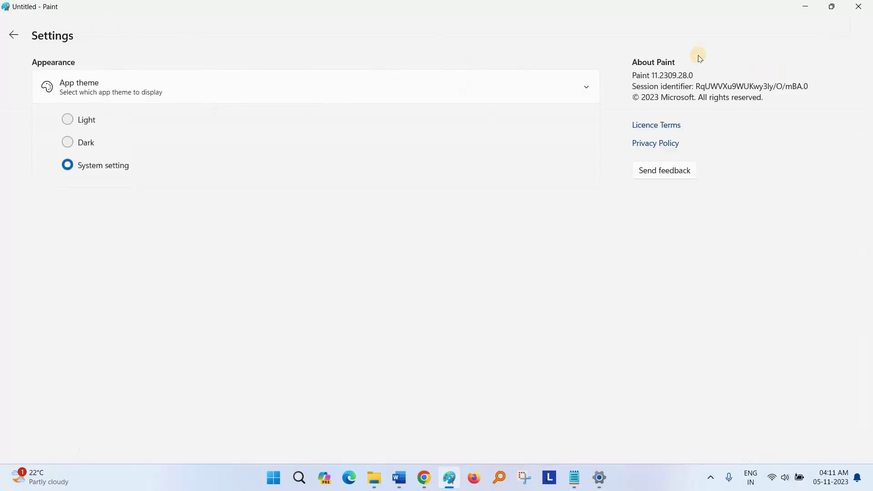
pyautogui.tripleClick(628, 75)
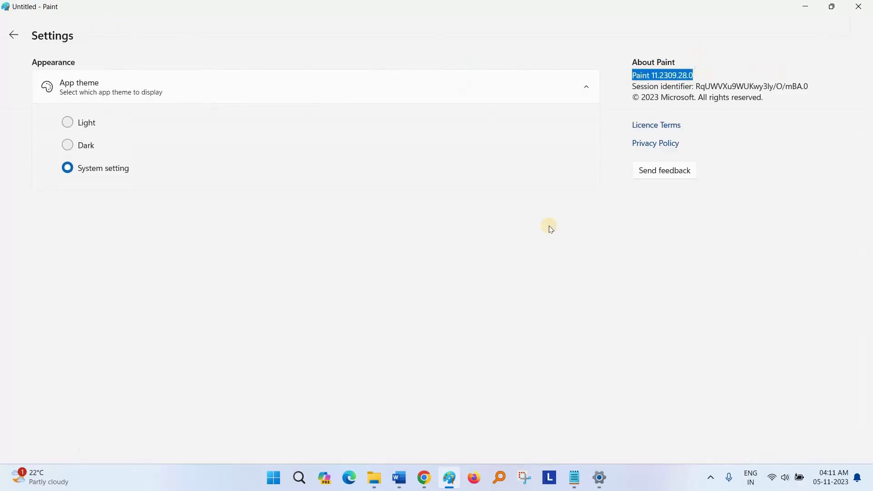
pyautogui.click(506, 261)
pyautogui.click(270, 481)
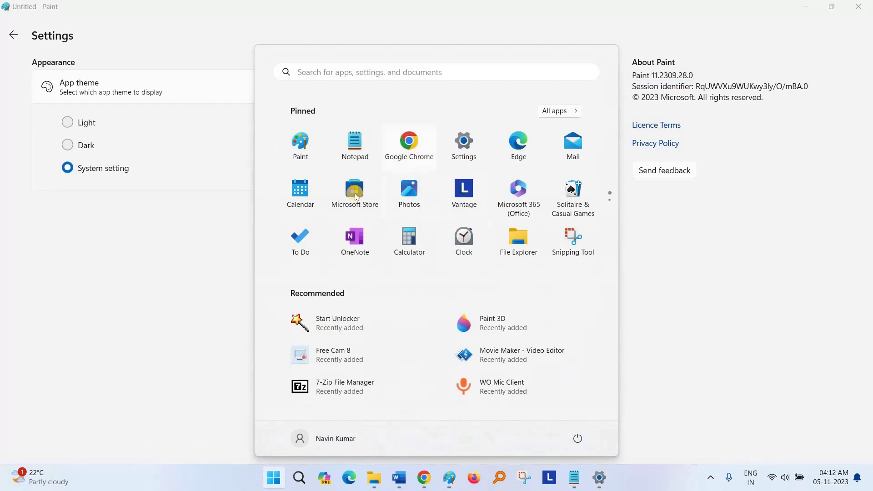
# Launch Microsoft Store and check its Library for app updates
pyautogui.click(356, 195)
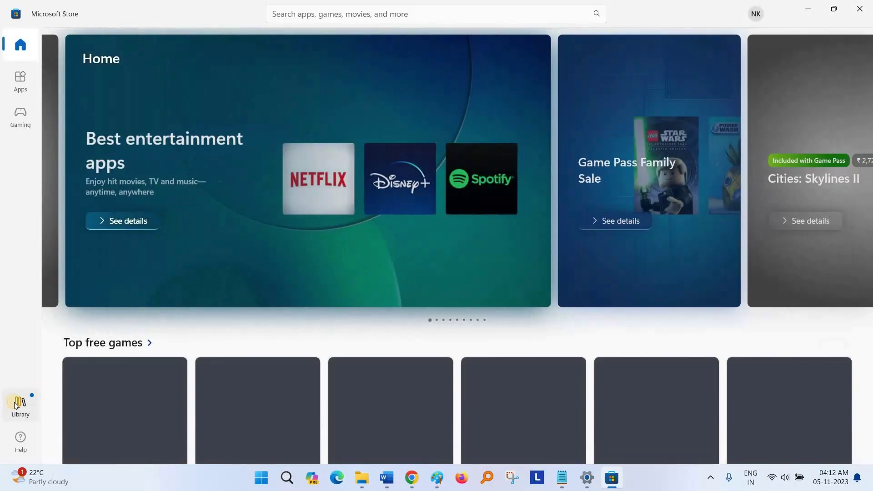
pyautogui.click(20, 404)
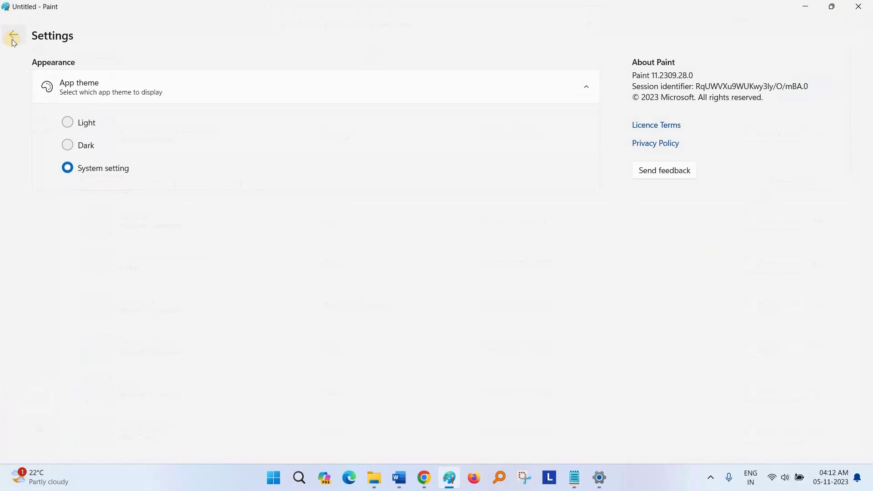
# Leave Settings and open the dog photo IMG-20200326-WA0021.jpg (1216 × 913px) in Paint
pyautogui.click(14, 39)
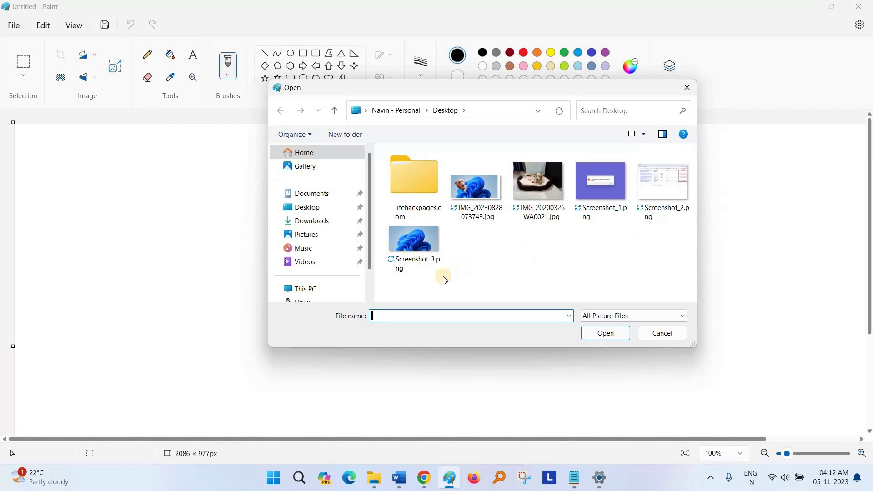
pyautogui.click(533, 184)
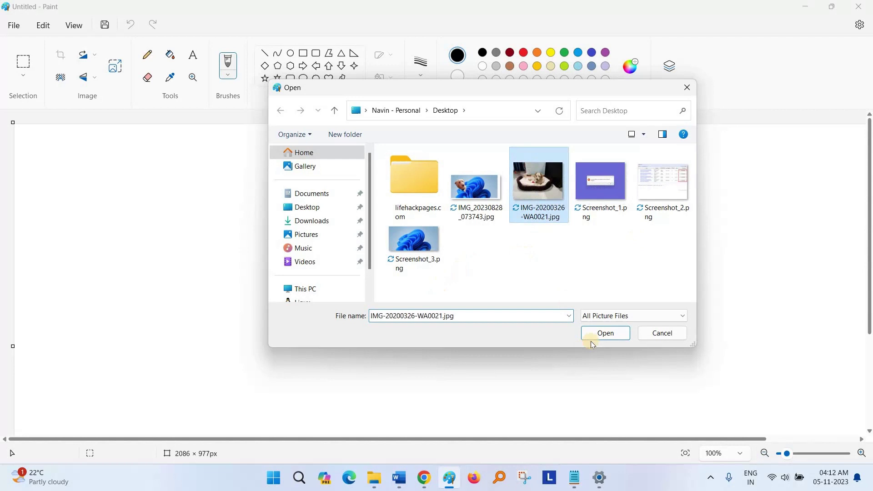
pyautogui.click(606, 334)
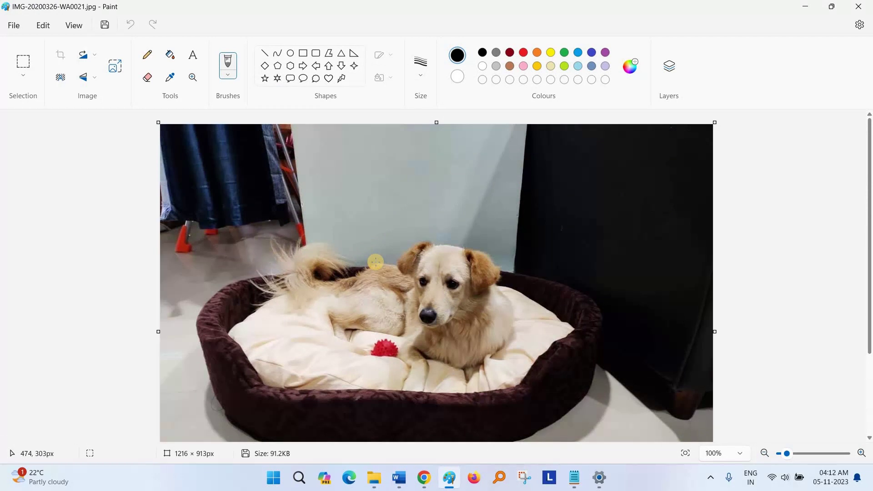
pyautogui.scroll(-3, 376, 262)
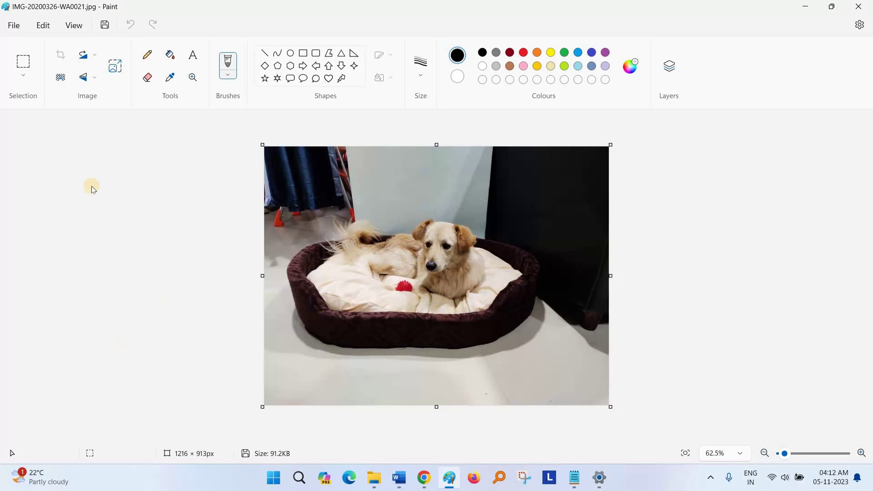
# Use Remove background to cut out the dog and its bed onto transparency
pyautogui.click(58, 79)
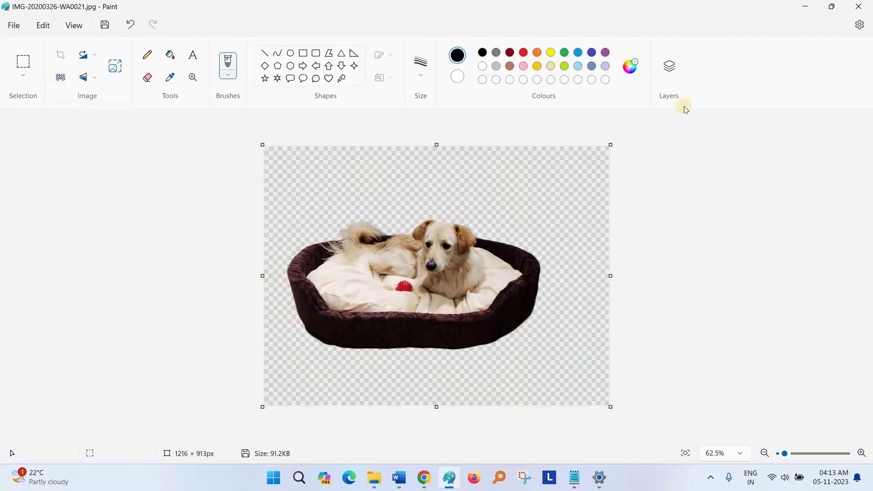
# Add a new empty layer in the Layers panel and move it below the dog layer
pyautogui.click(672, 65)
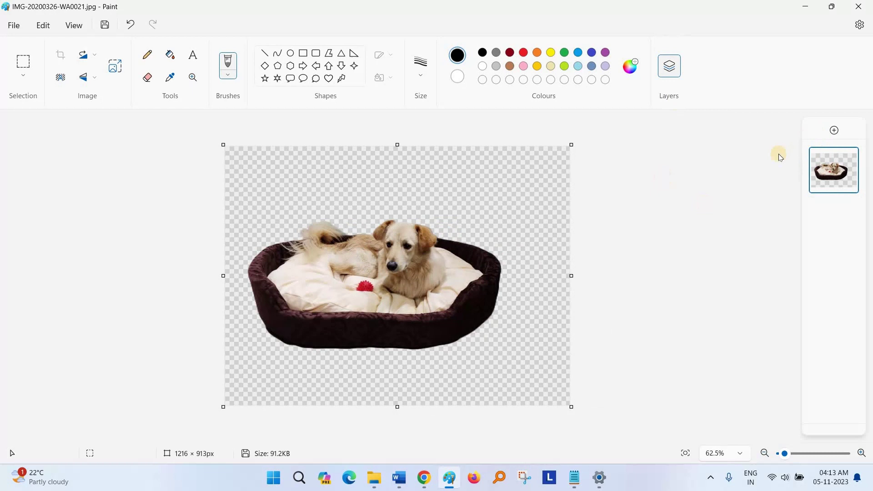
pyautogui.click(836, 130)
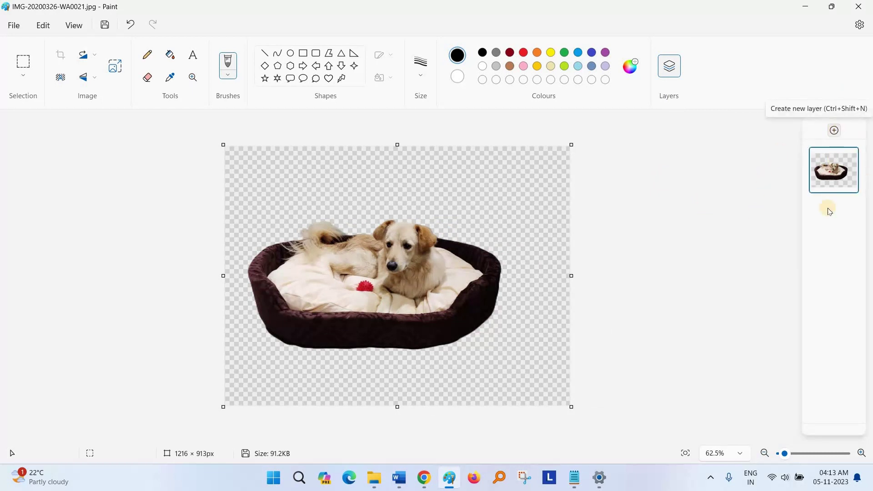
pyautogui.moveTo(836, 169)
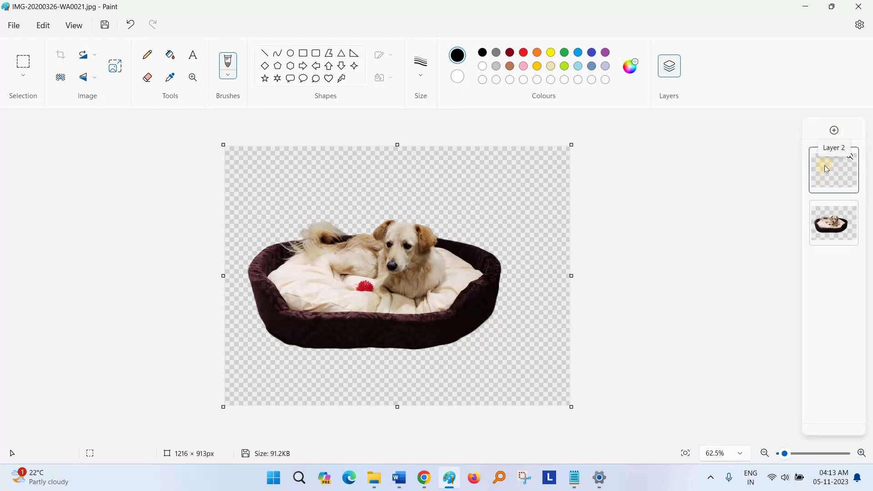
pyautogui.moveTo(826, 168); pyautogui.dragTo(838, 217)
pyautogui.click(829, 221)
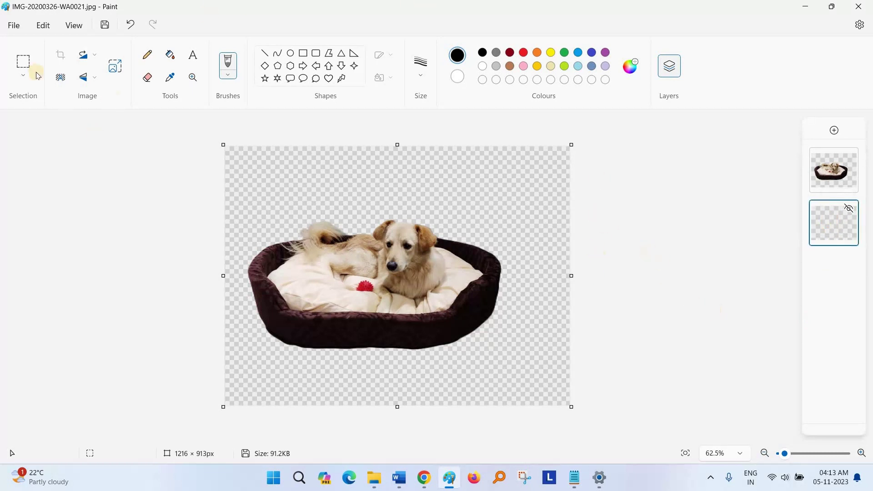
# Paste Screenshot_3.png from the Desktop into the bottom layer as the blue wallpaper background
pyautogui.click(15, 29)
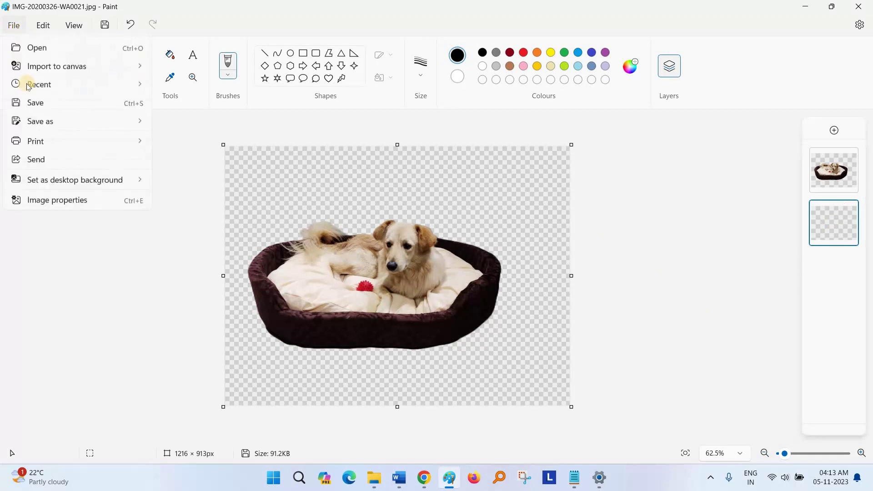
pyautogui.moveTo(65, 86)
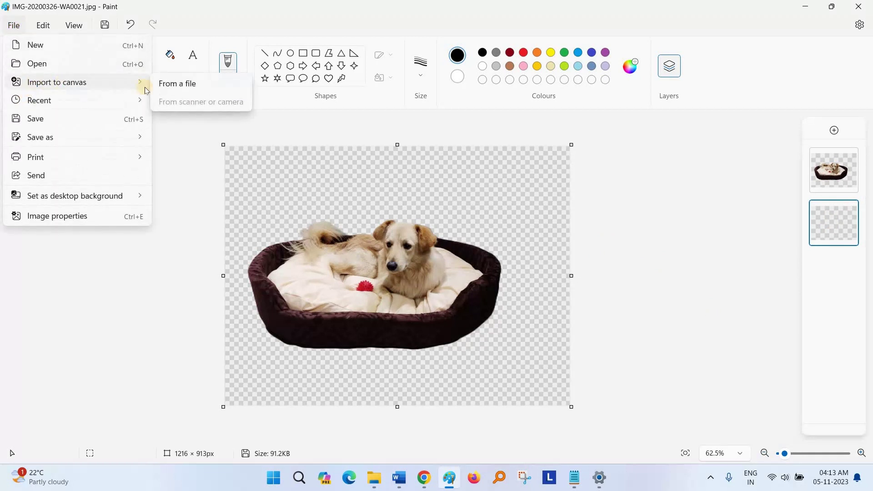
pyautogui.click(187, 90)
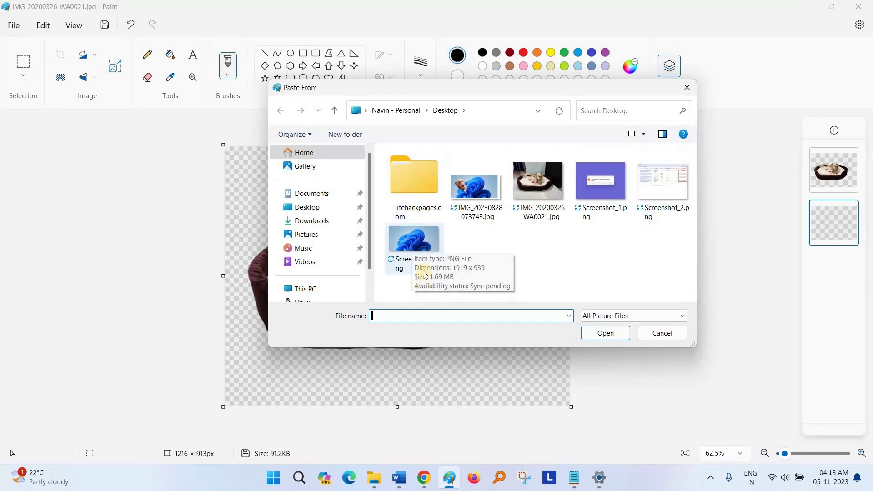
pyautogui.click(417, 240)
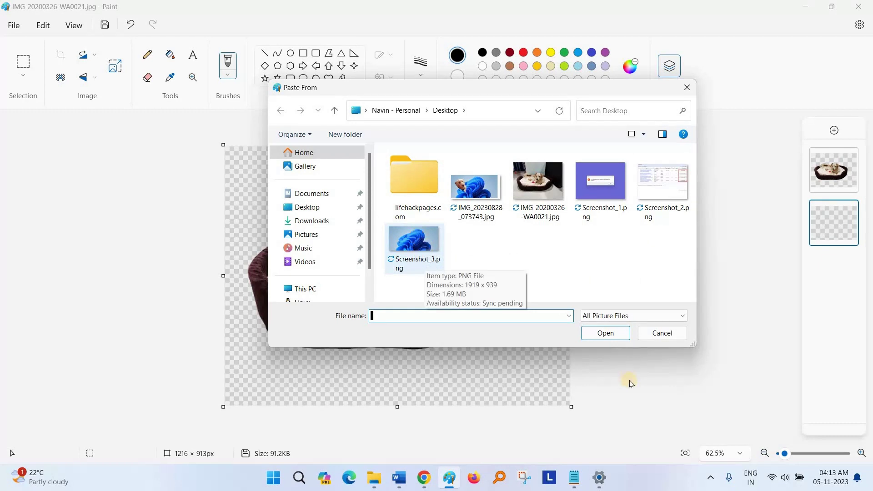
pyautogui.click(612, 335)
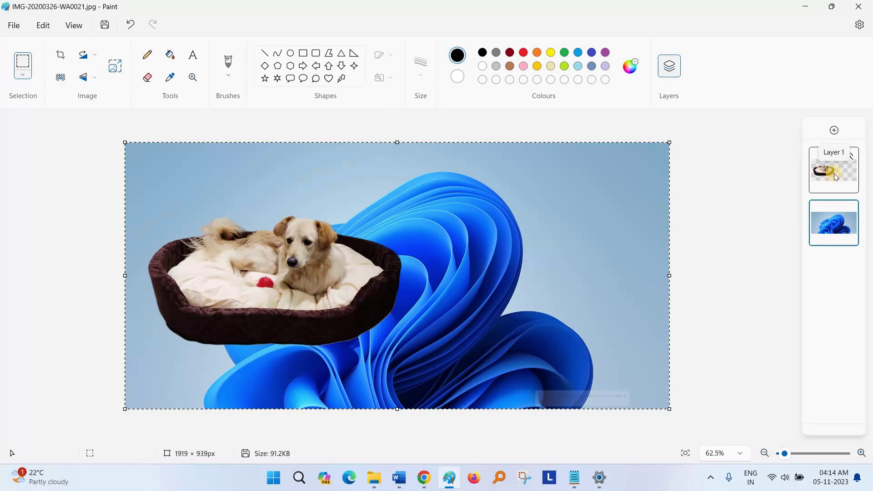
# On Layer 1, select the dog and bed and drag them lower to the right
pyautogui.click(834, 173)
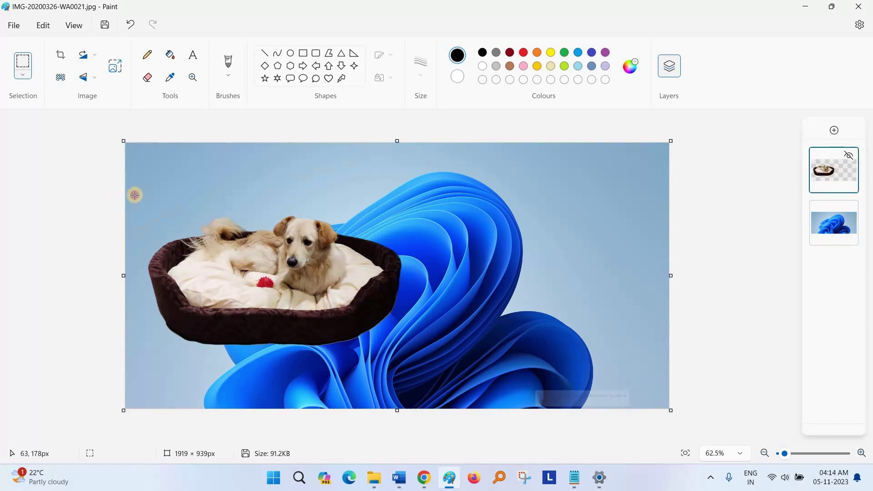
pyautogui.moveTo(134, 195); pyautogui.dragTo(266, 360)
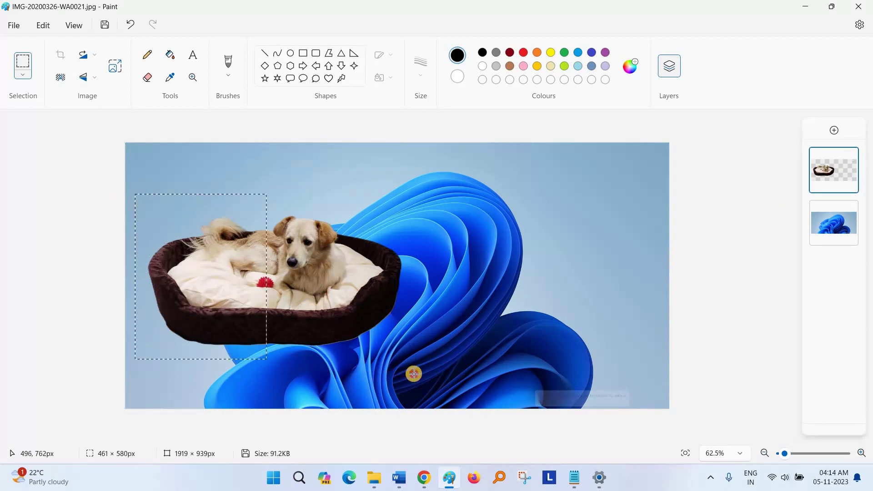
pyautogui.moveTo(413, 374); pyautogui.dragTo(423, 370)
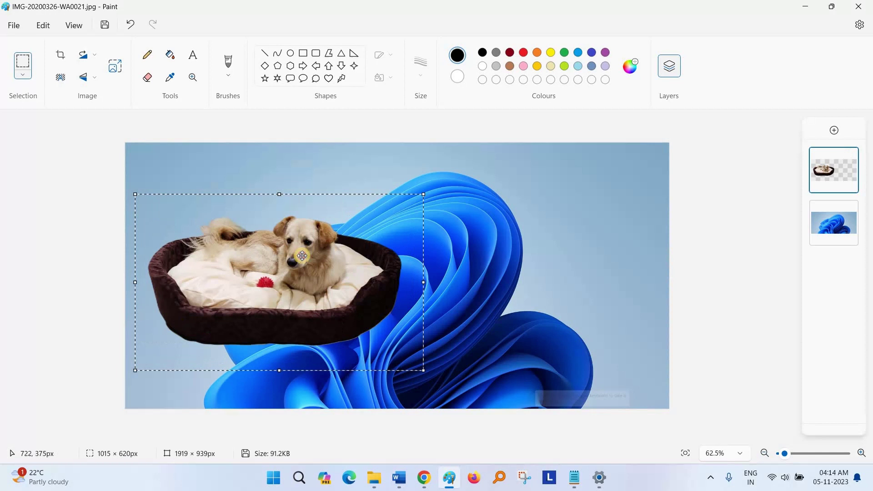
pyautogui.moveTo(302, 256); pyautogui.dragTo(537, 298)
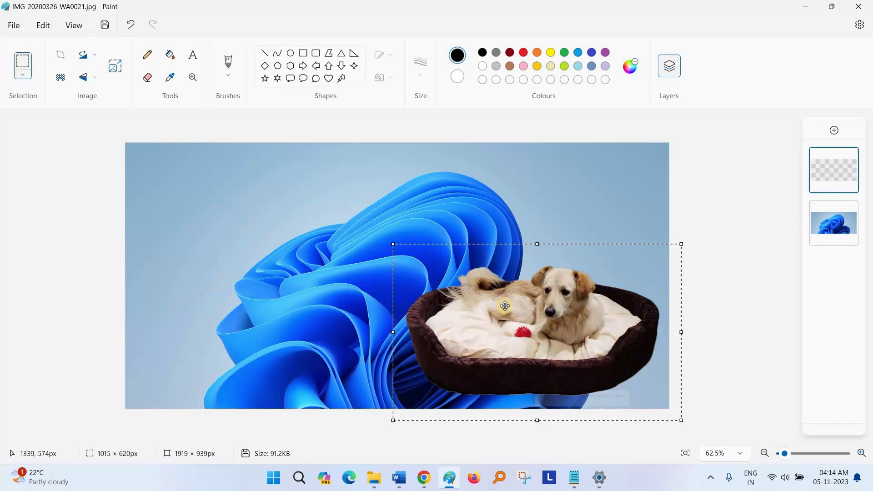
# Select all on the dog layer and shrink the dog and bed to a small size
pyautogui.rightClick(520, 278)
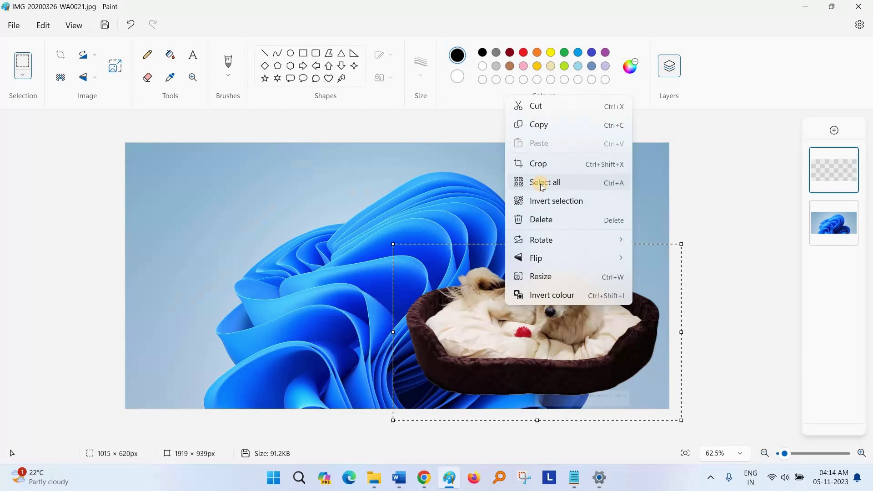
pyautogui.click(603, 184)
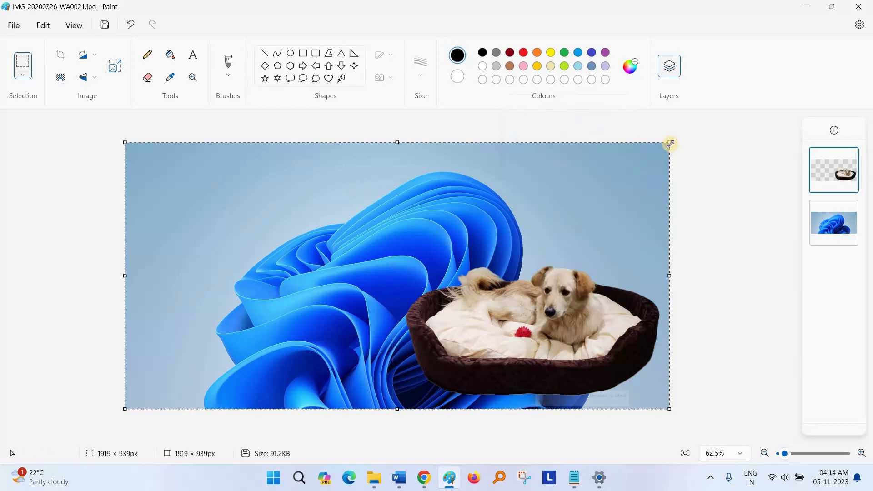
pyautogui.moveTo(659, 145); pyautogui.dragTo(510, 270)
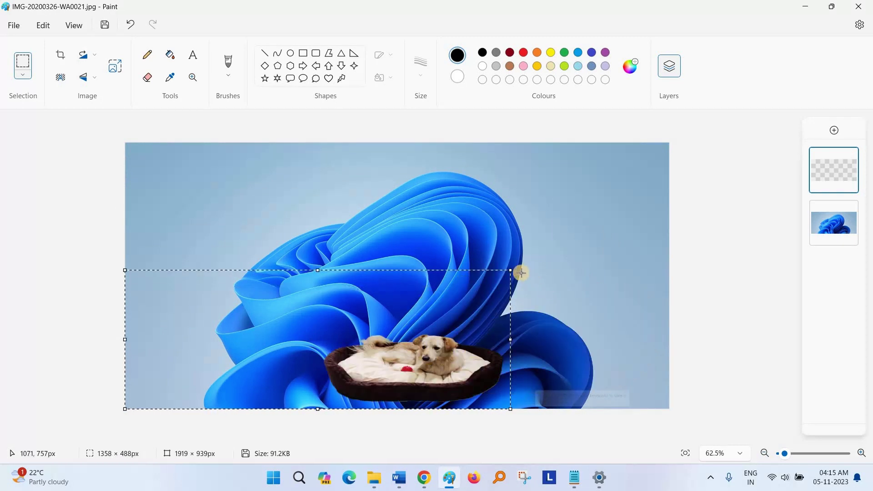
pyautogui.moveTo(511, 271); pyautogui.dragTo(325, 304)
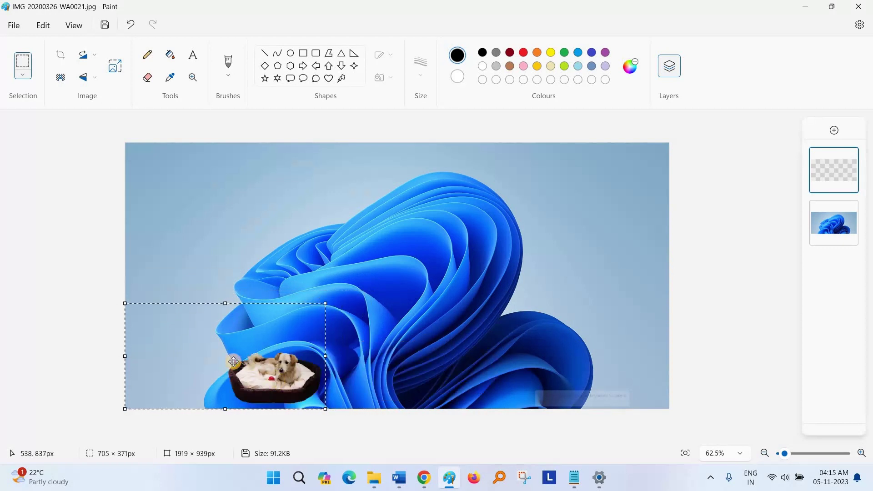
# Move the small dog bed to the bottom-right corner and deselect it
pyautogui.moveTo(194, 365); pyautogui.dragTo(99, 361)
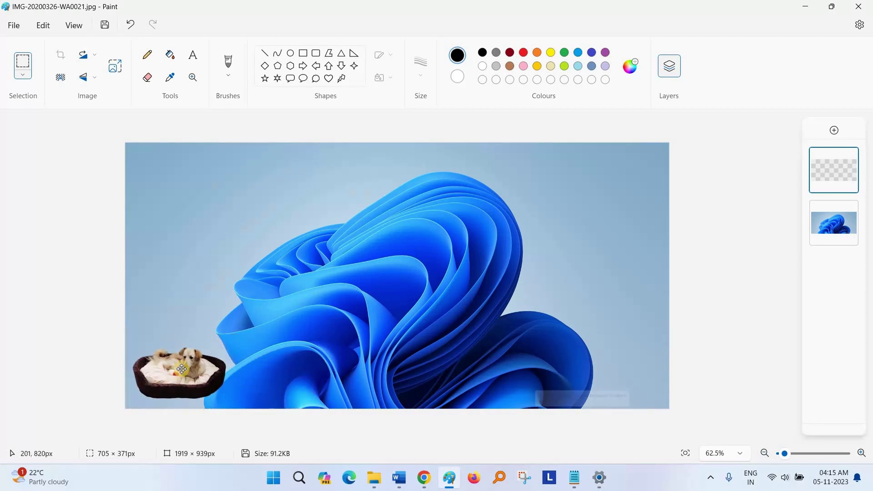
pyautogui.moveTo(261, 368); pyautogui.dragTo(587, 366)
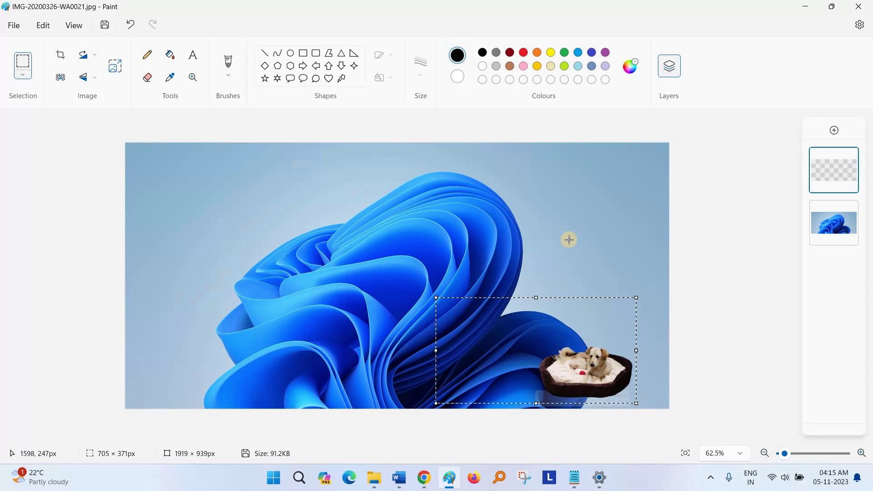
pyautogui.click(462, 331)
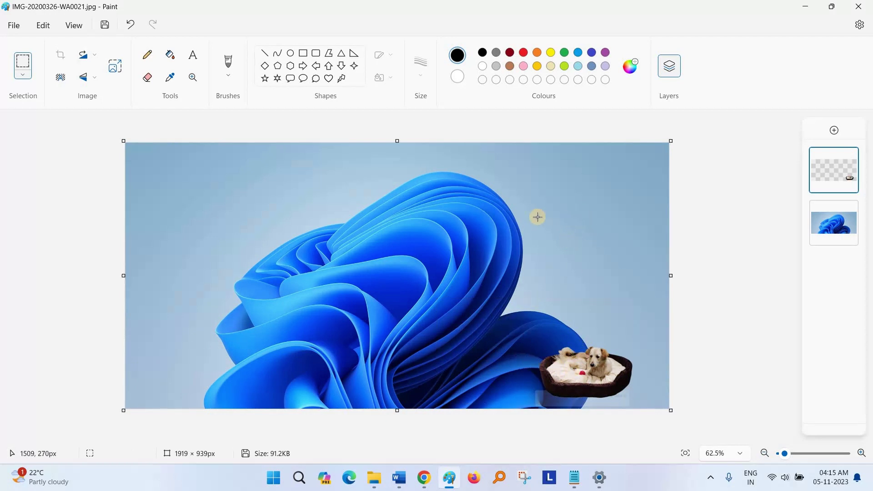
# Bring up the File menu's Save as formats: PNG, JPEG, BMP, GIF
pyautogui.click(14, 26)
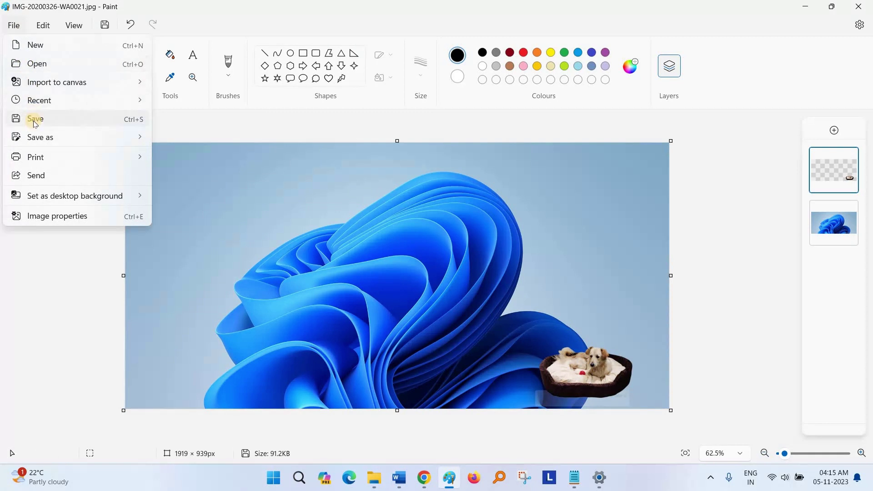
pyautogui.moveTo(44, 139)
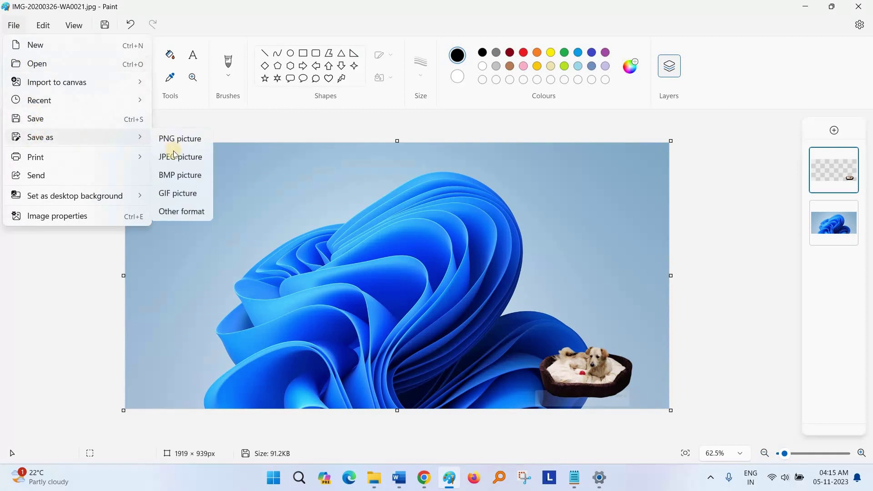